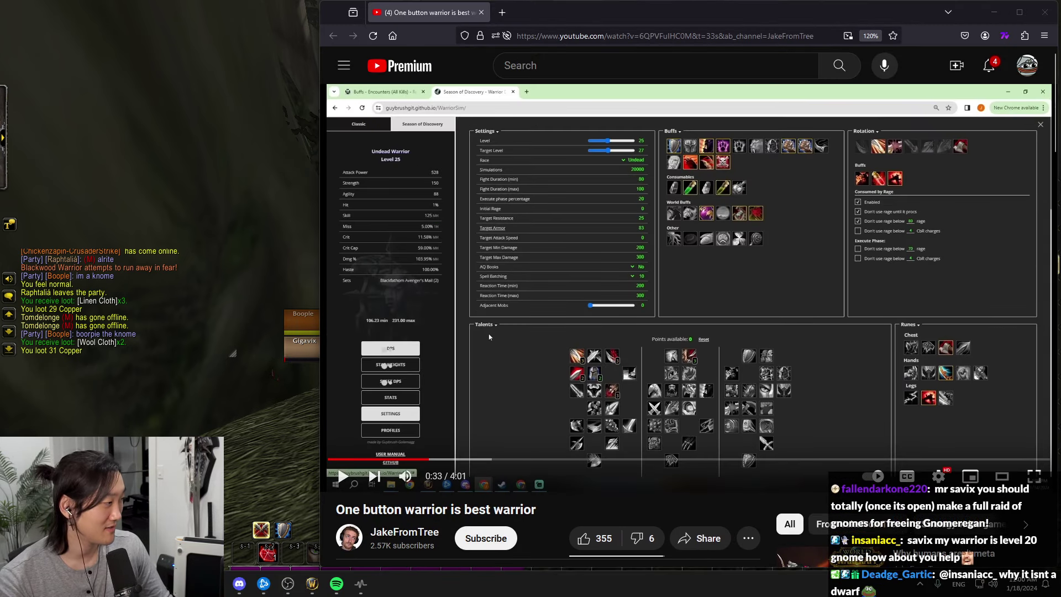
# Step: Resume the 'One button warrior is best warrior' video with the space key
pyautogui.press('space')
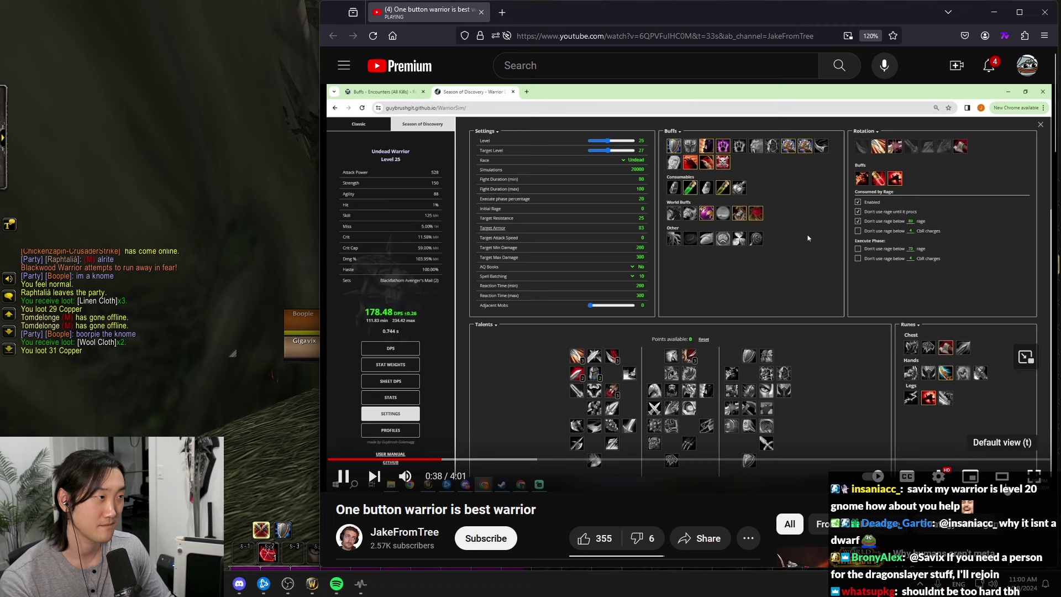
# Step: Make the warrior video full screen, pause it, then resume playback
pyautogui.click(1036, 477)
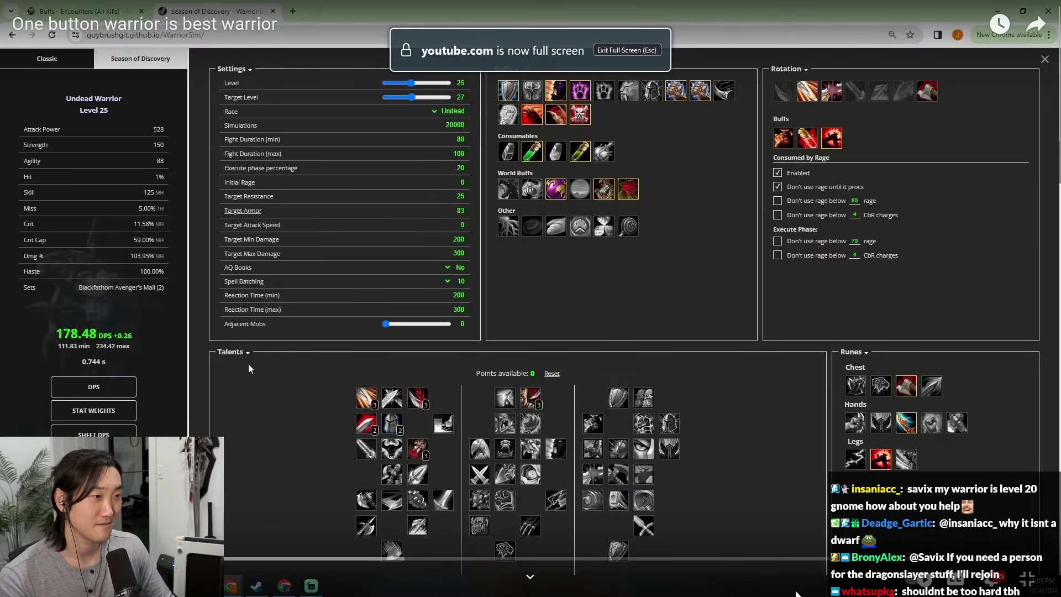
pyautogui.click(495, 470)
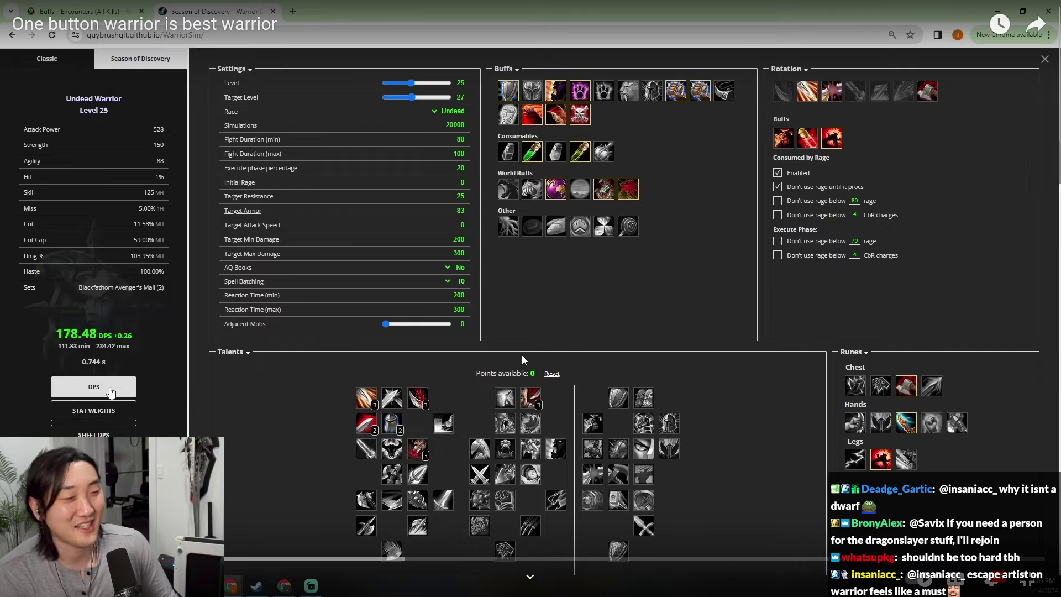
pyautogui.click(94, 386)
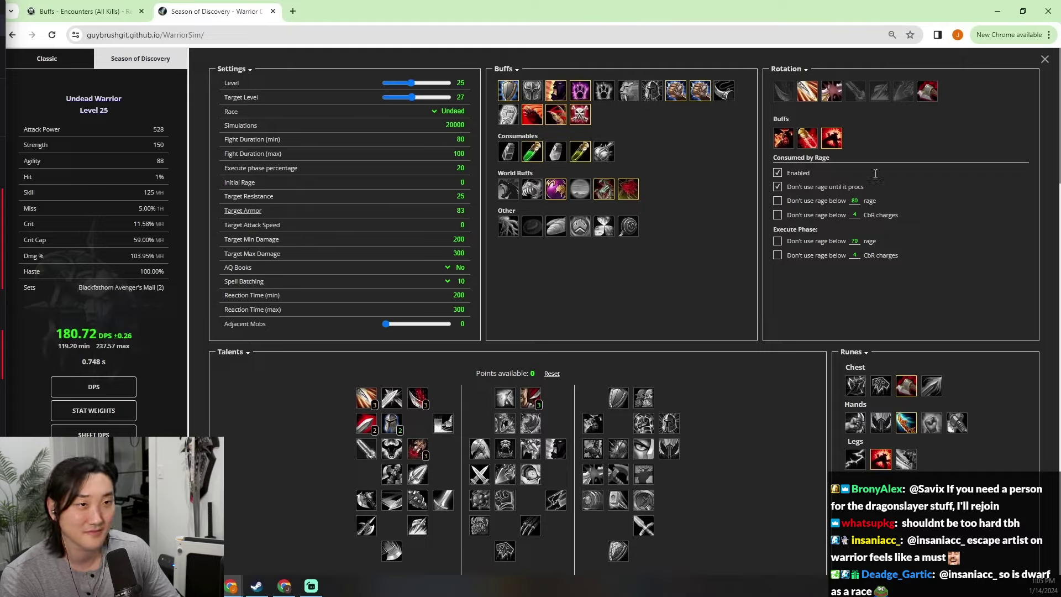
# Step: Watch the video through the Heroic Strike rotation settings at 179.62 DPS
pyautogui.click(831, 91)
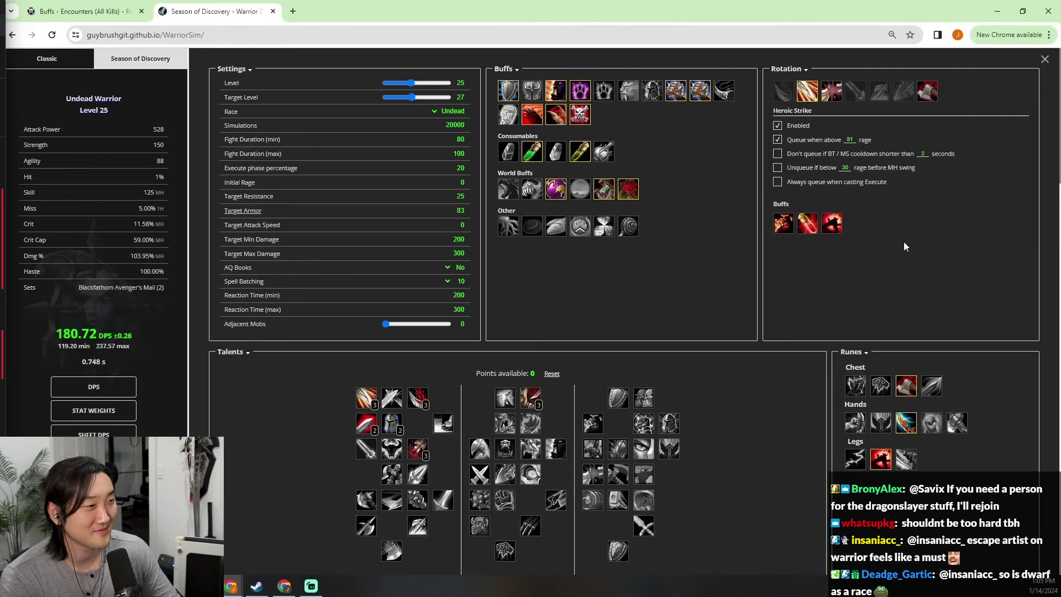
pyautogui.click(106, 388)
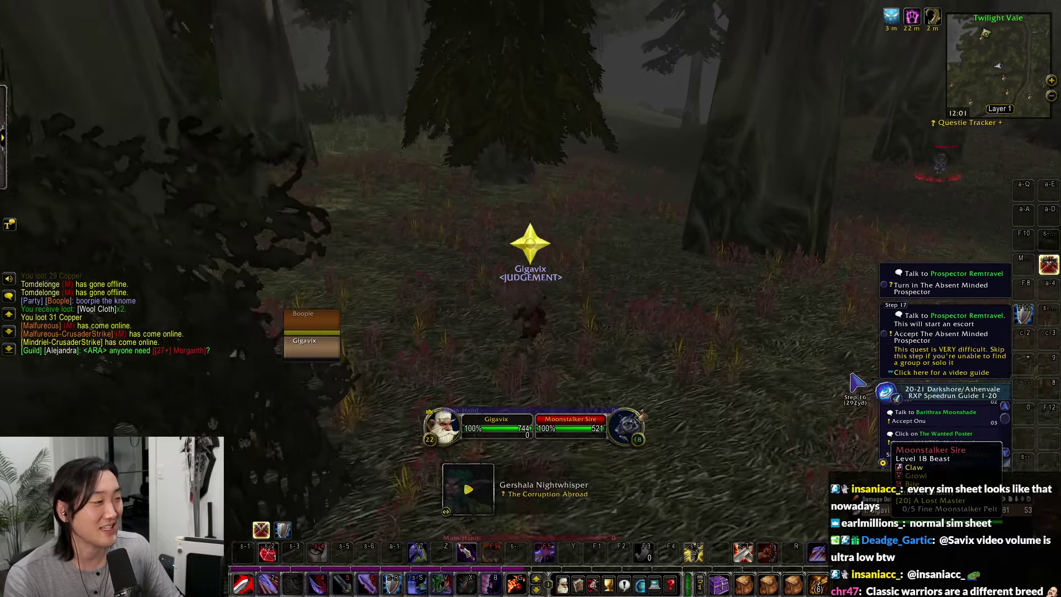
# Step: Charge the Moonstalker Sire and keep attacking it with ability keys, turning to face it
pyautogui.press('w')
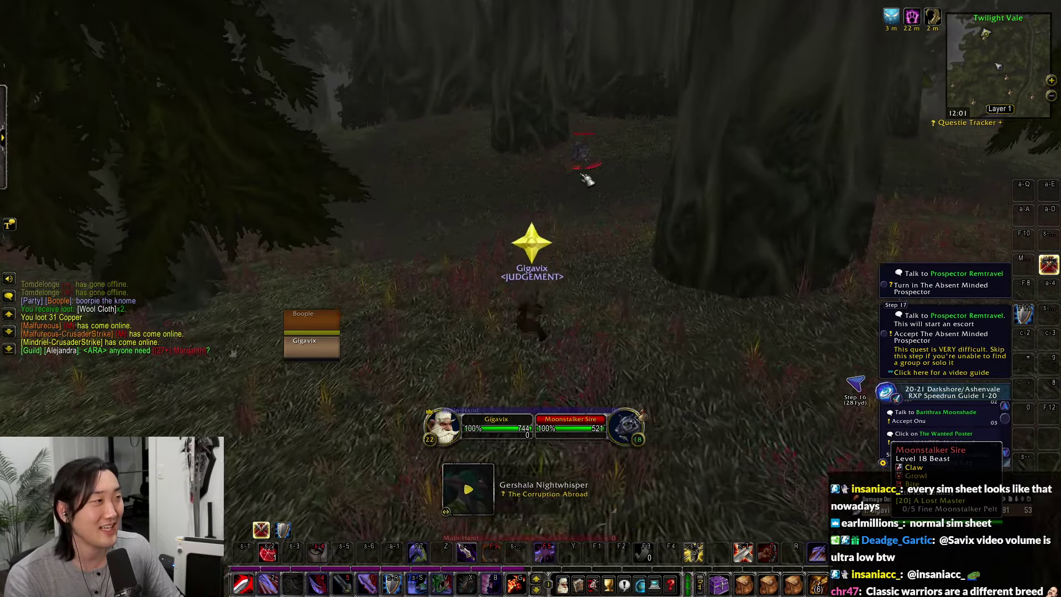
pyautogui.press('1')
pyautogui.press('1')
pyautogui.press('w')
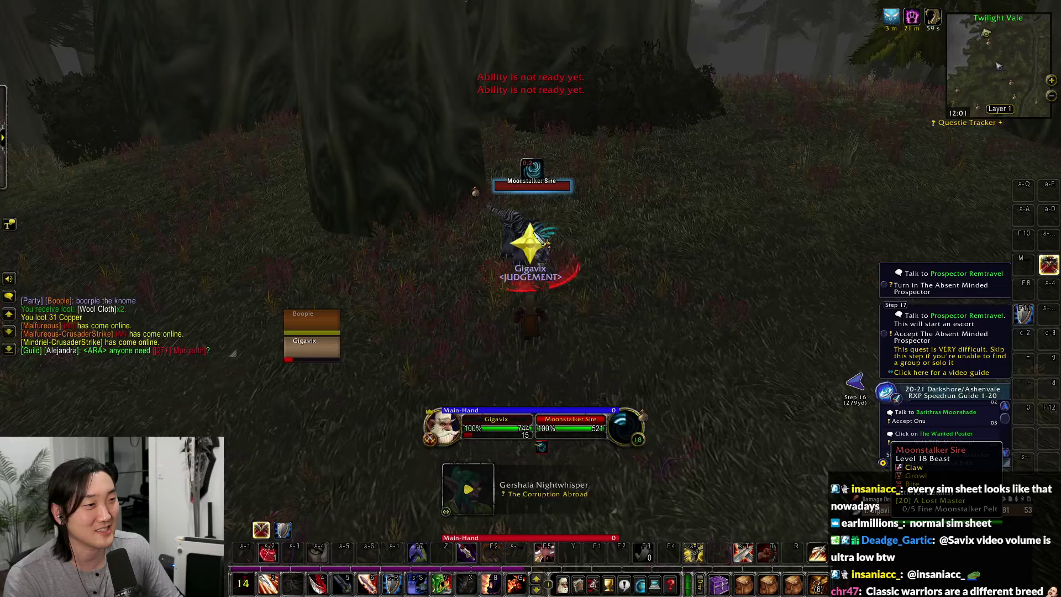
pyautogui.press('e')
pyautogui.press('a')
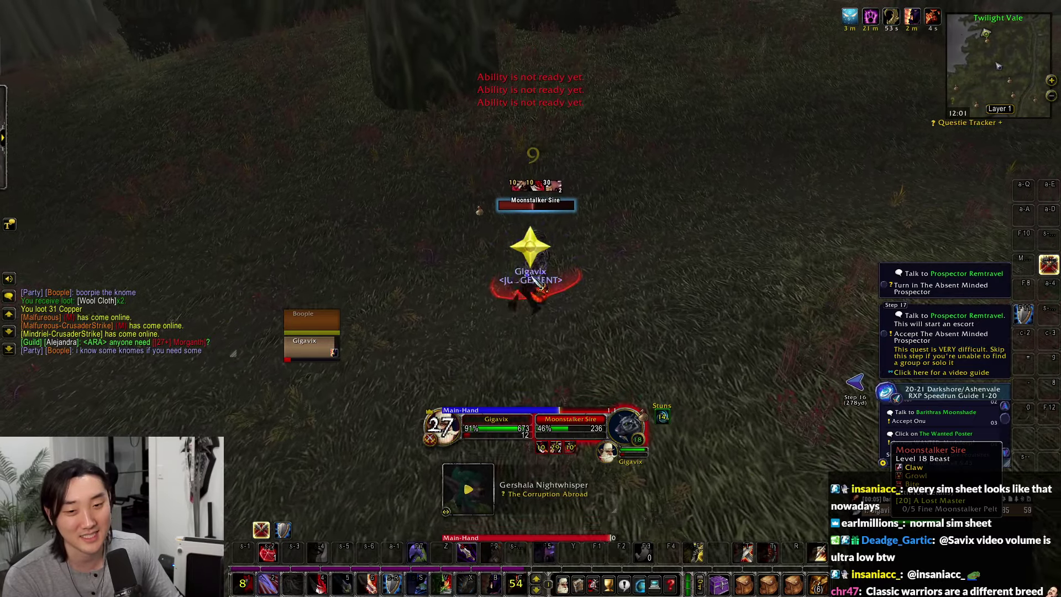
pyautogui.press('1')
pyautogui.press('1')
pyautogui.press('1')
pyautogui.press('1')
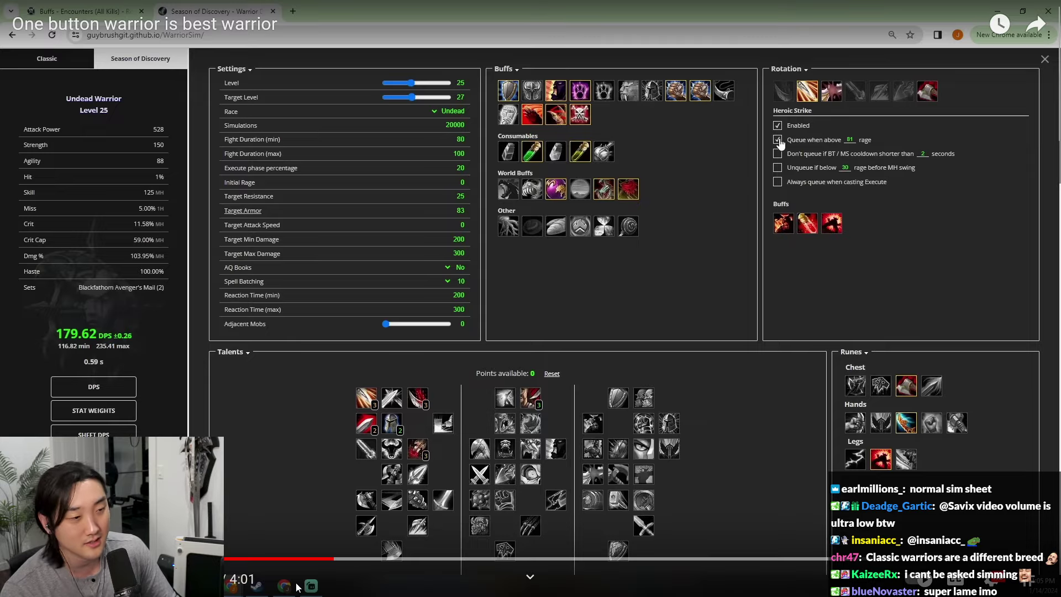
# Step: Jump to 3:09 in the video, copy its URL, and exit full screen
pyautogui.moveTo(414, 560); pyautogui.dragTo(719, 563)
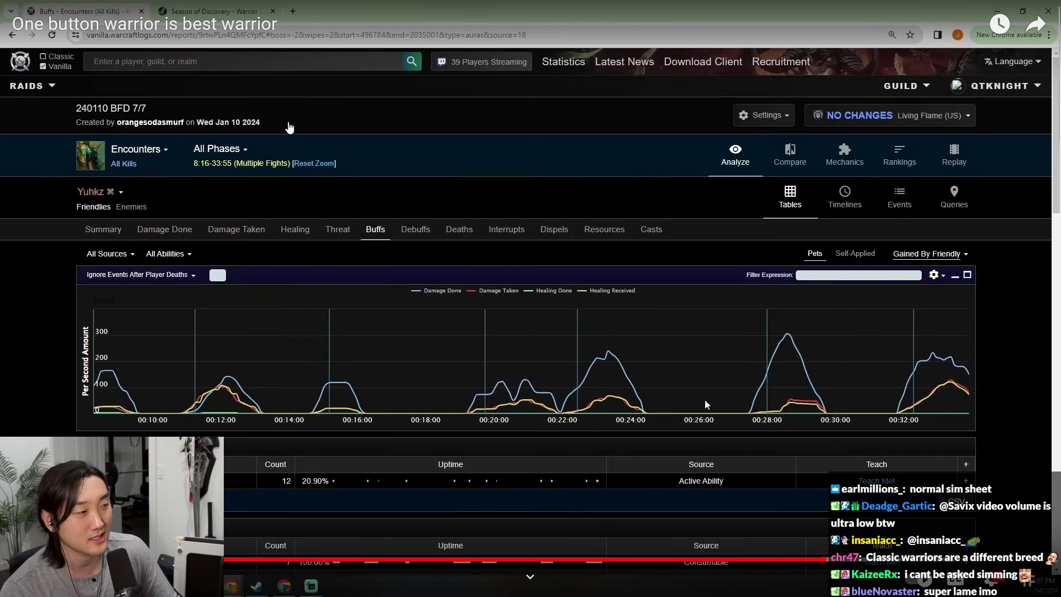
pyautogui.rightClick(624, 373)
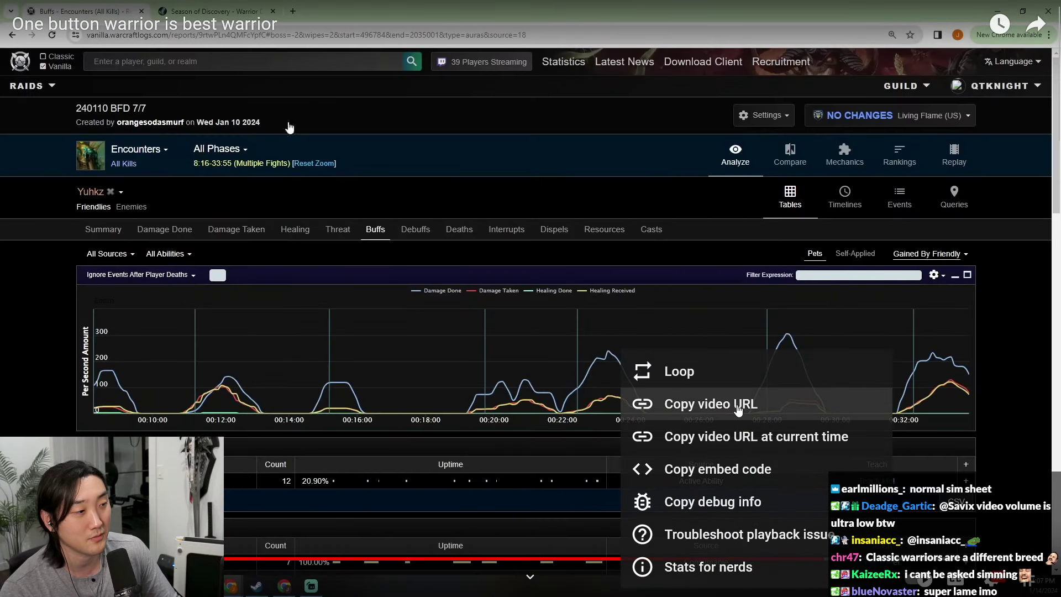
pyautogui.click(782, 409)
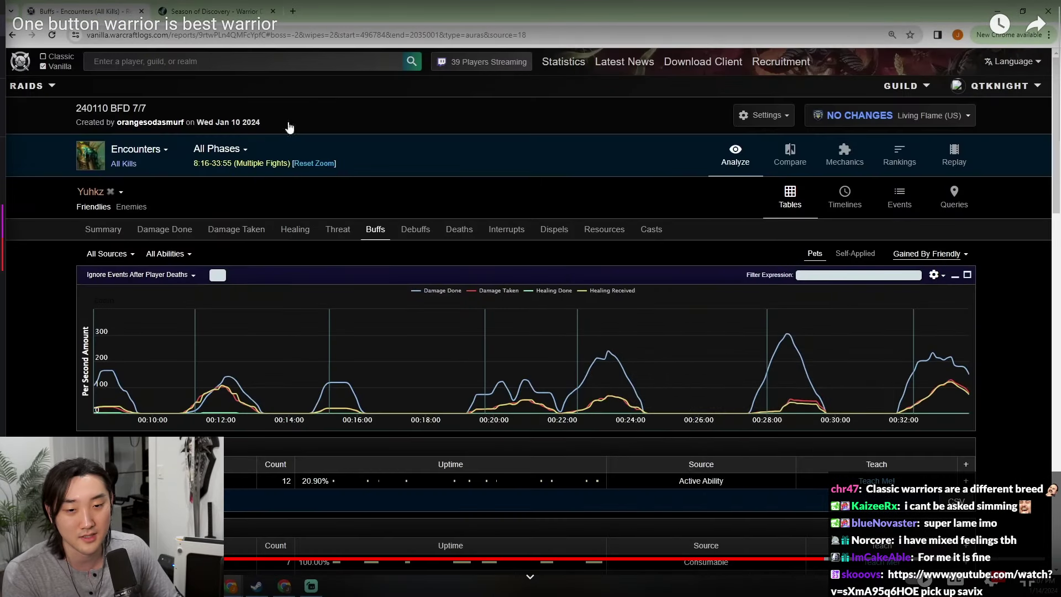
pyautogui.press('Escape')
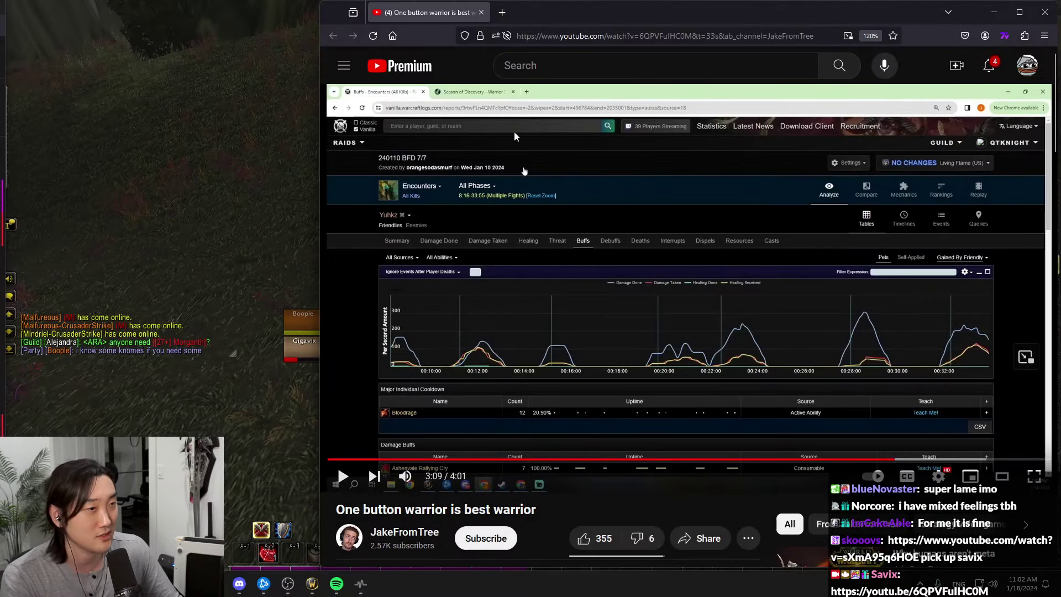
# Step: Close the video tab, loot the Fine Moonstalker Pelt, and attack the next Sire
pyautogui.click(478, 12)
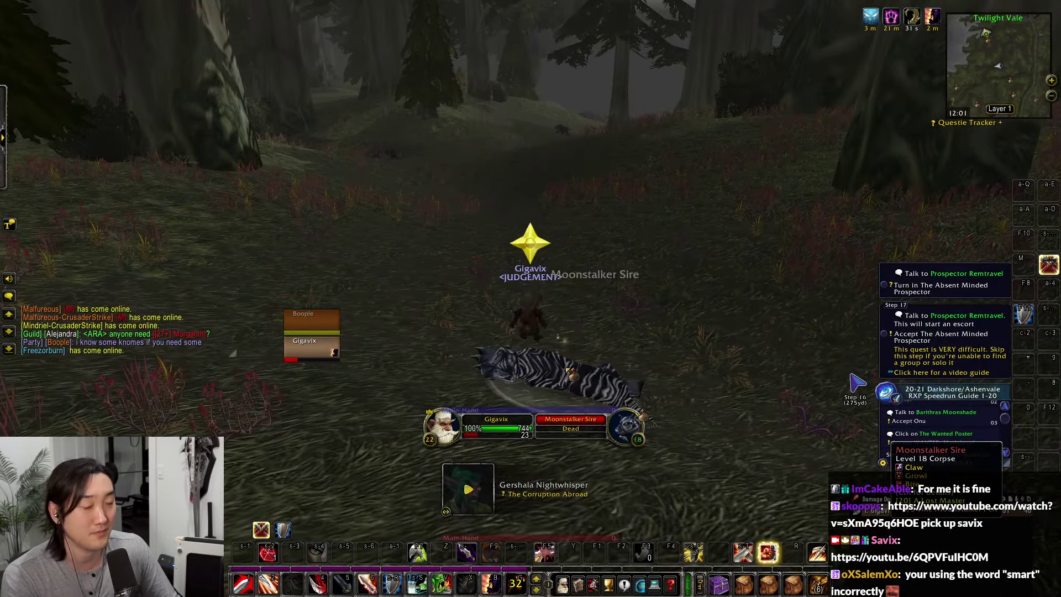
pyautogui.rightClick(570, 371)
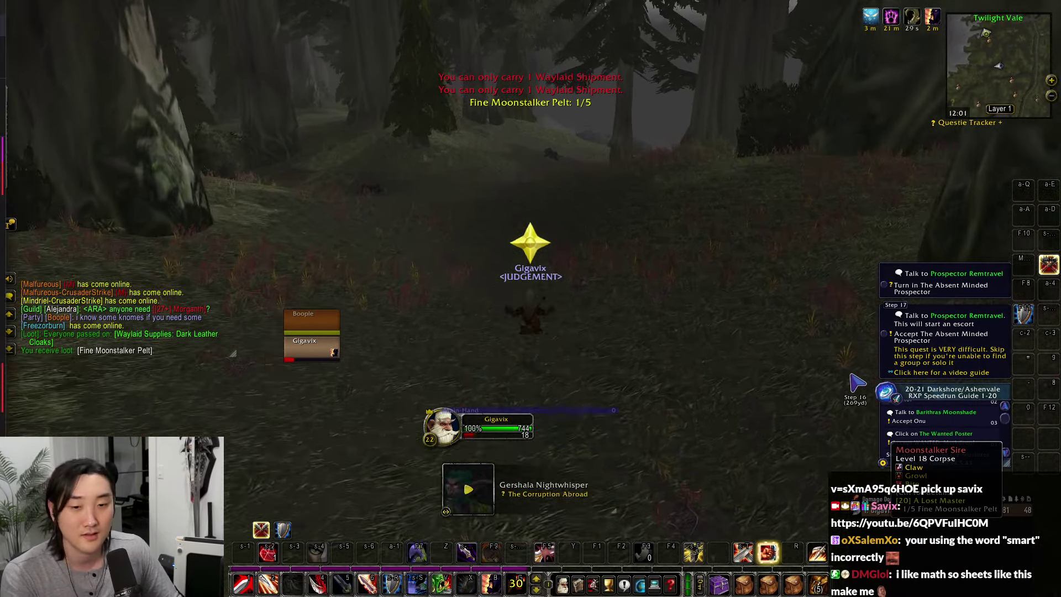
pyautogui.press('Tab')
pyautogui.press('1')
pyautogui.press('1')
pyautogui.press('1')
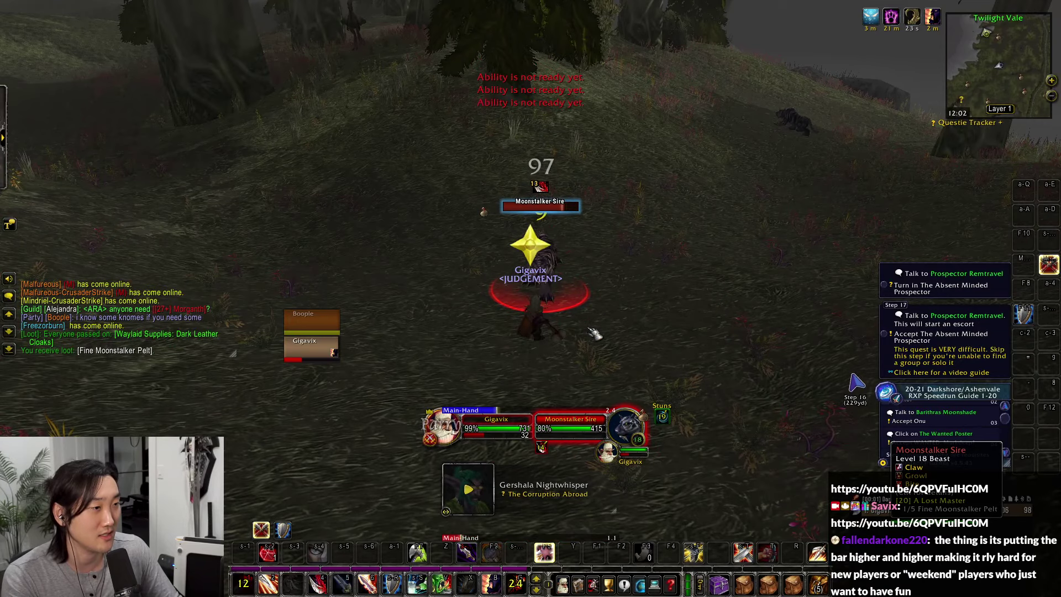